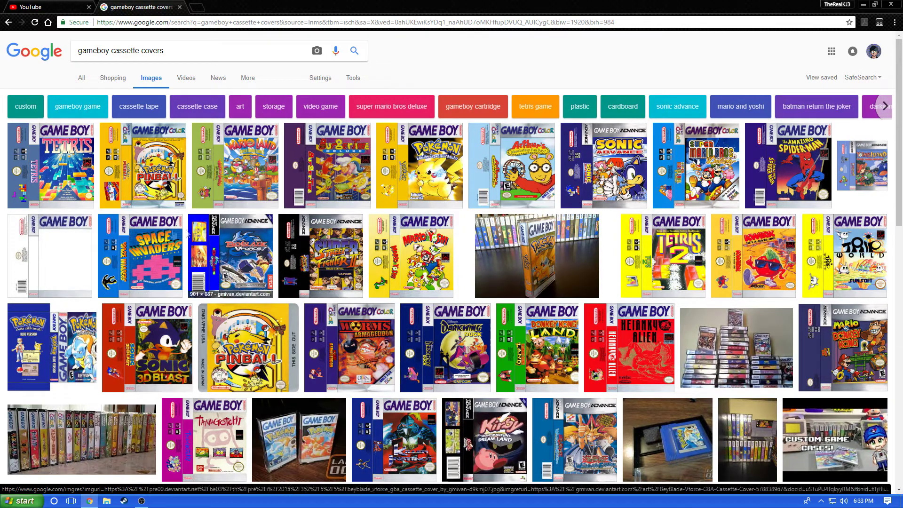
# Step: Open the blank Game Boy cover template from the image results and look over the James Bond front cover and 007 logo documents
pyautogui.click(57, 245)
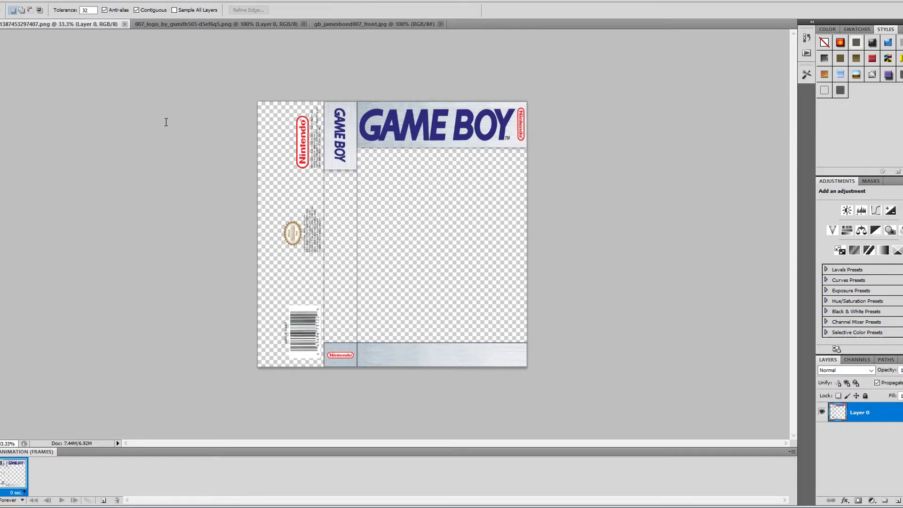
pyautogui.click(353, 26)
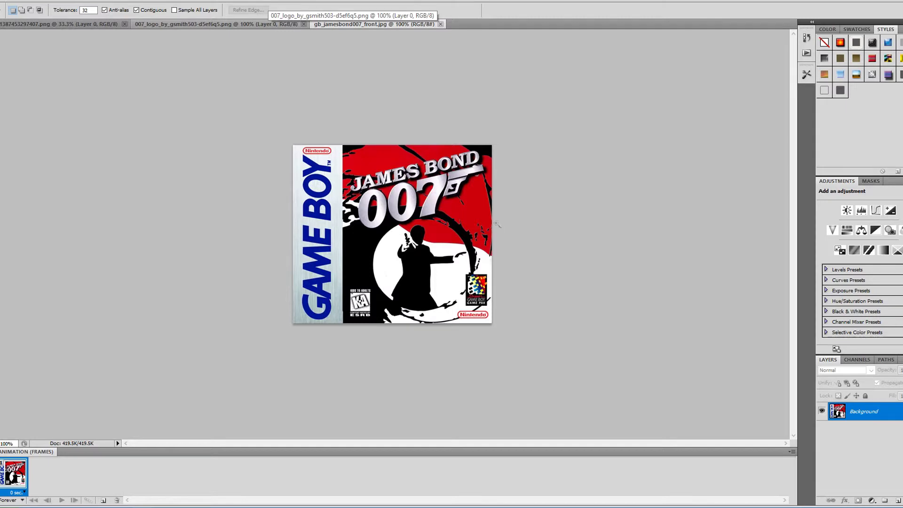
pyautogui.click(259, 23)
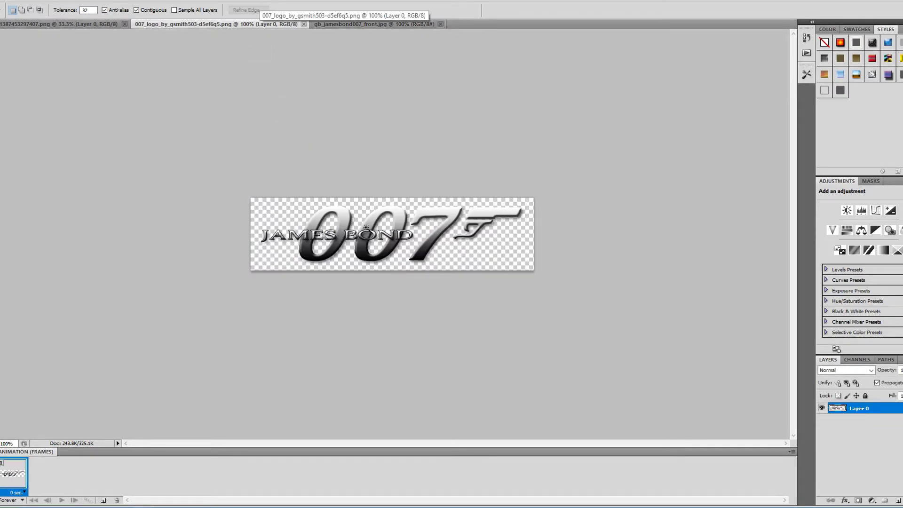
pyautogui.click(372, 24)
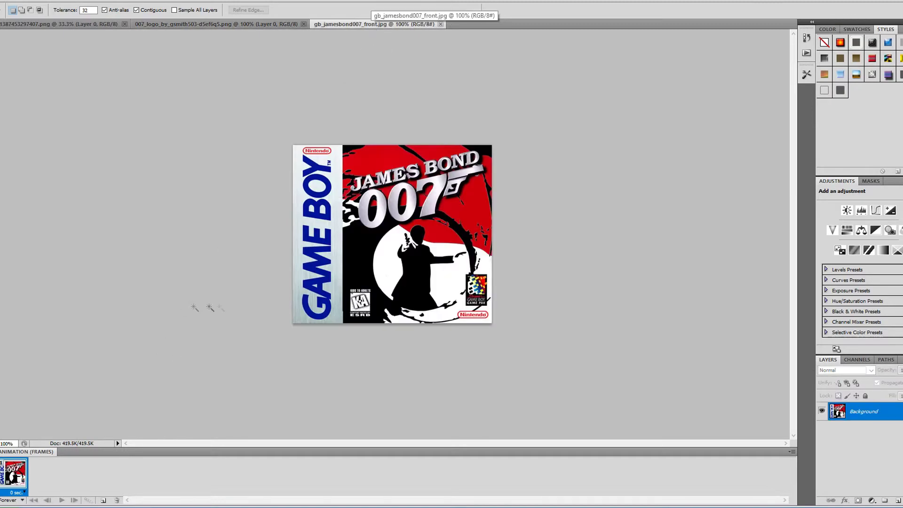
pyautogui.hotkey('ctrl', '+')
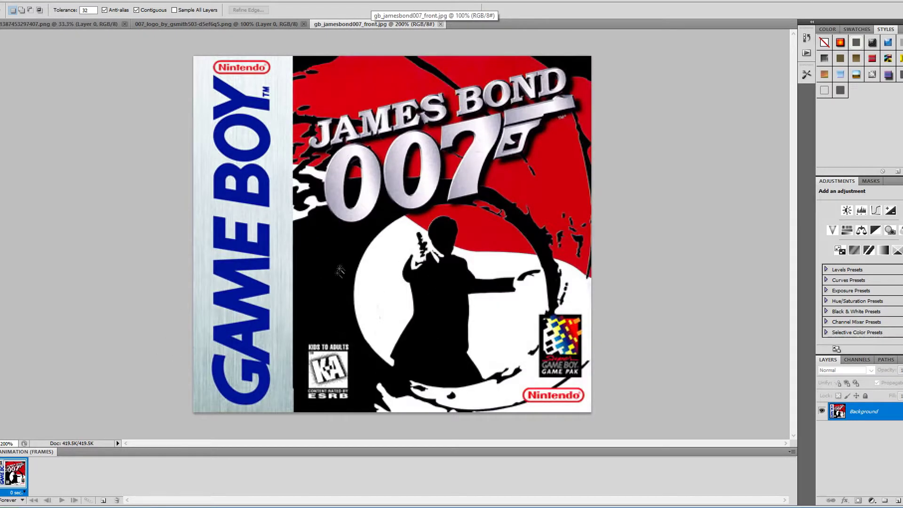
pyautogui.hotkey('ctrl', '-')
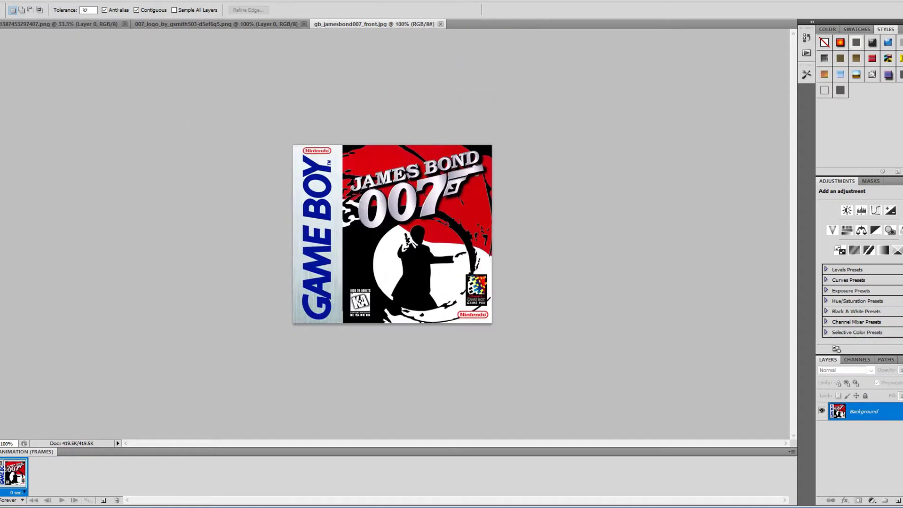
# Step: Copy the James Bond 007 artwork without its Game Boy side strip into the blank cover template document
pyautogui.press('m')
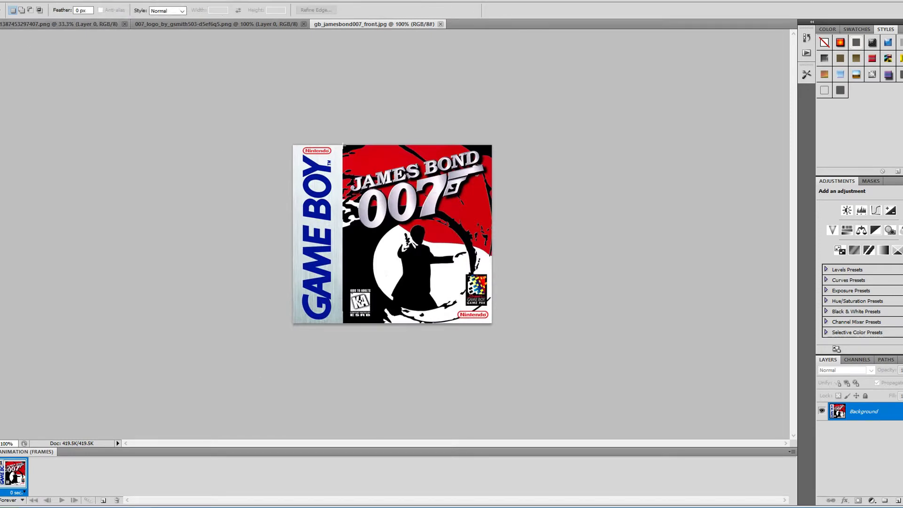
pyautogui.moveTo(494, 325); pyautogui.dragTo(504, 286)
pyautogui.hotkey('ctrl', 'Tab')
pyautogui.hotkey('ctrl', 'v')
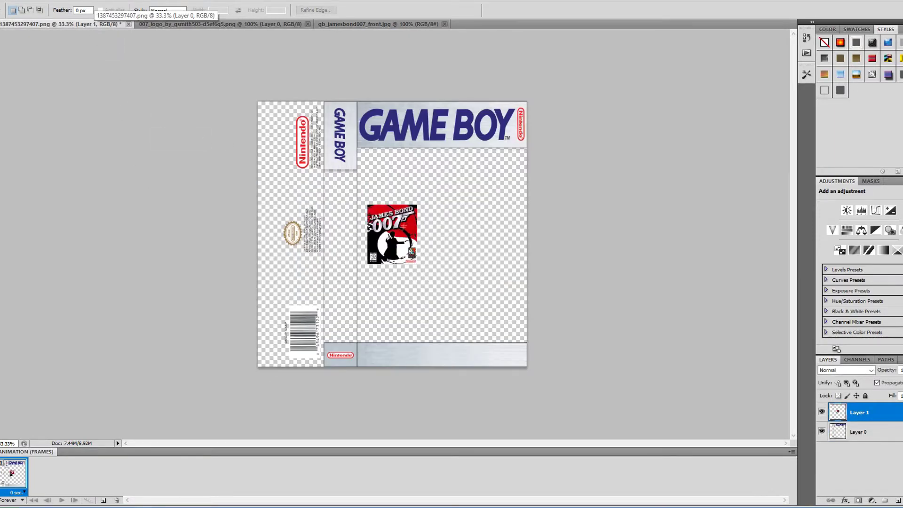
# Step: Move the pasted artwork to the front panel's upper-left corner and scale it to about 343% width and 332% height to fill the panel
pyautogui.press('v')
pyautogui.moveTo(394, 225); pyautogui.dragTo(385, 169)
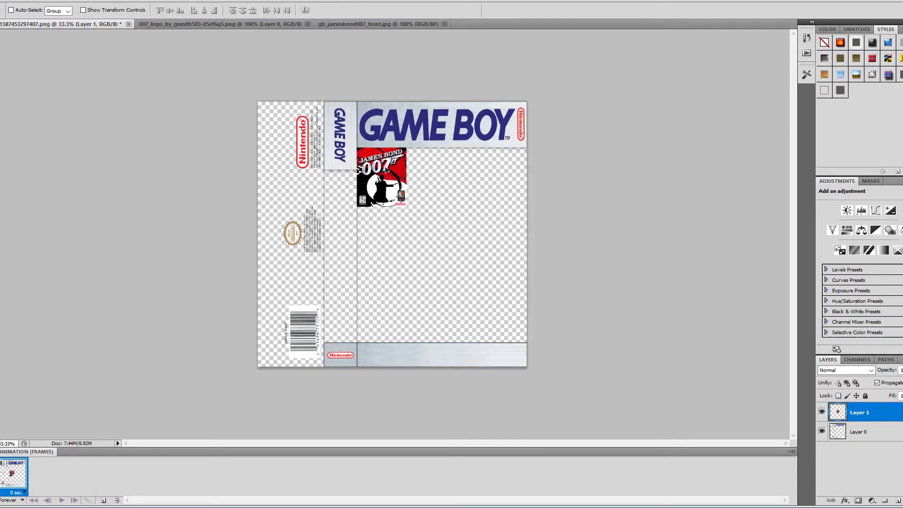
pyautogui.hotkey('ctrl', 't')
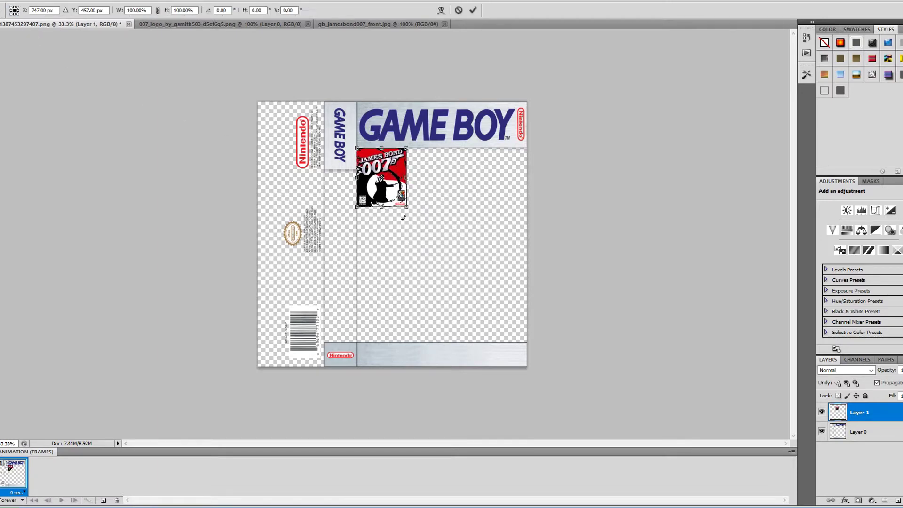
pyautogui.moveTo(407, 208); pyautogui.dragTo(530, 348)
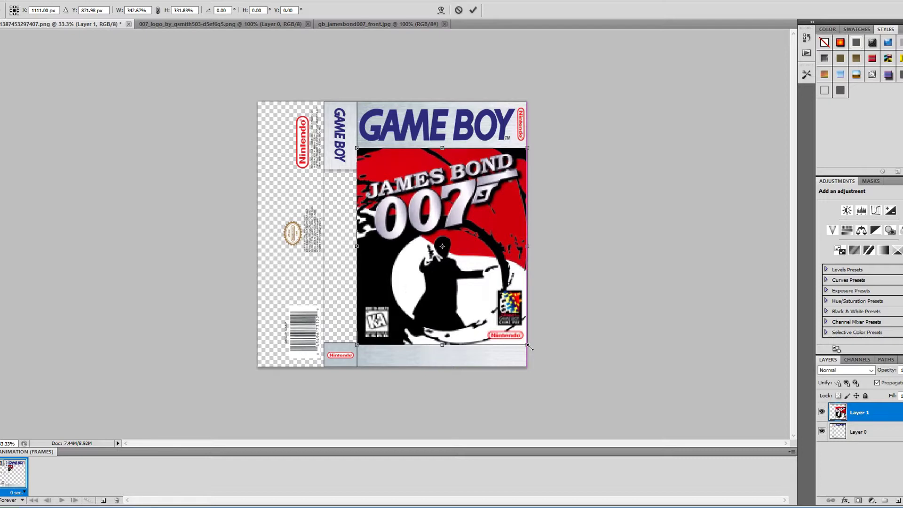
pyautogui.press('Return')
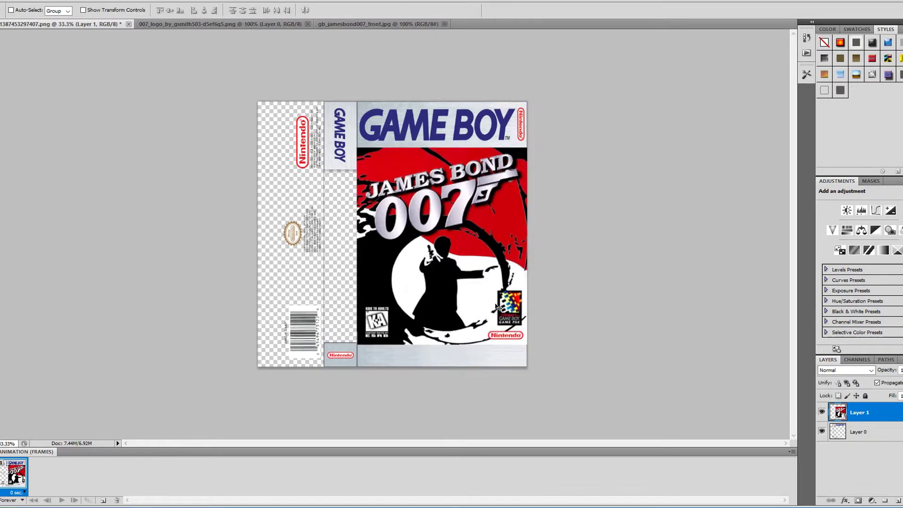
# Step: Place the James Bond artwork layer beneath the Game Boy template layer so the template frame overlaps it
pyautogui.hotkey('ctrl', '+')
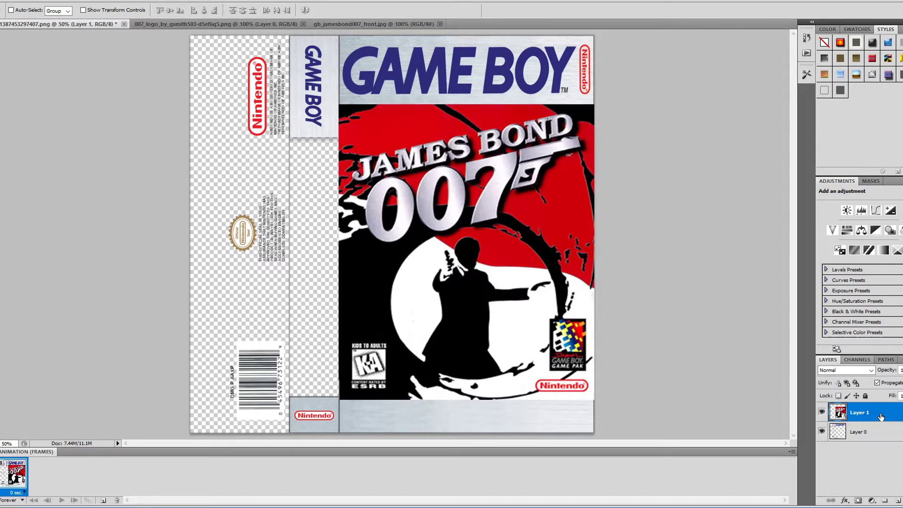
pyautogui.moveTo(881, 417); pyautogui.dragTo(879, 440)
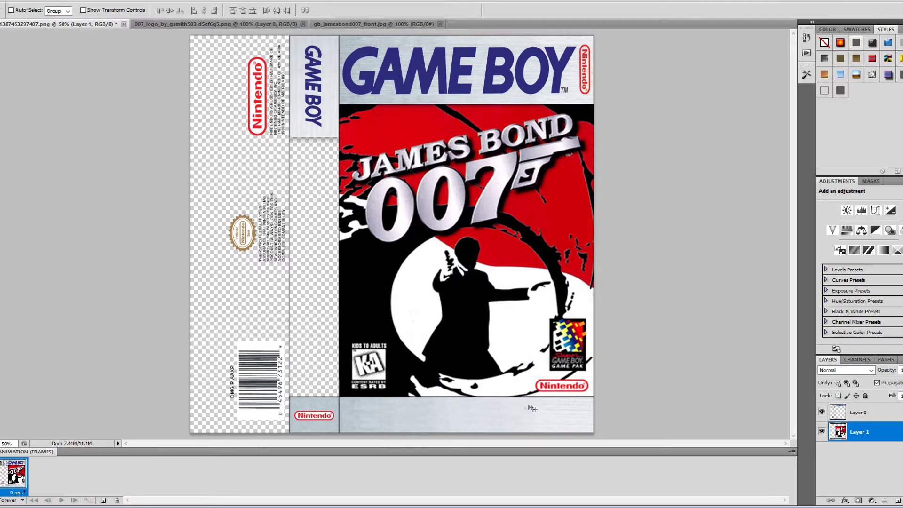
pyautogui.moveTo(897, 431); pyautogui.dragTo(894, 408)
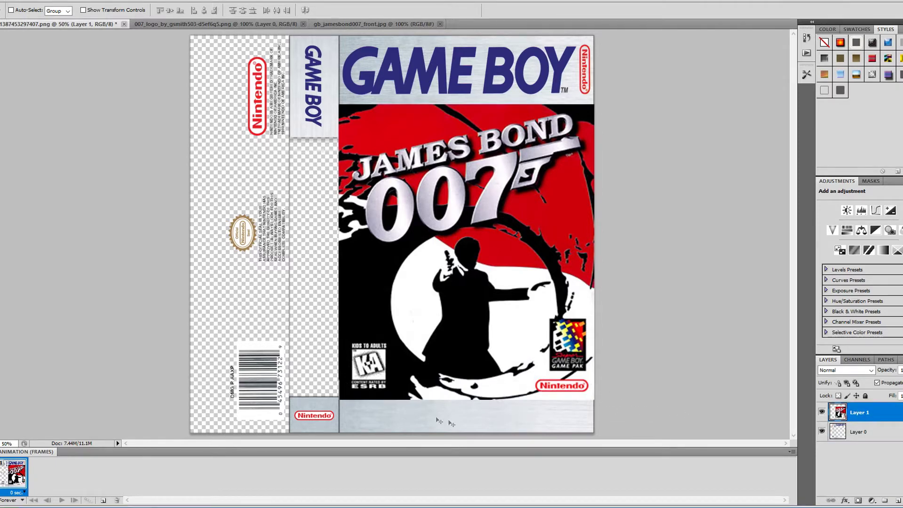
pyautogui.moveTo(885, 412); pyautogui.dragTo(899, 457)
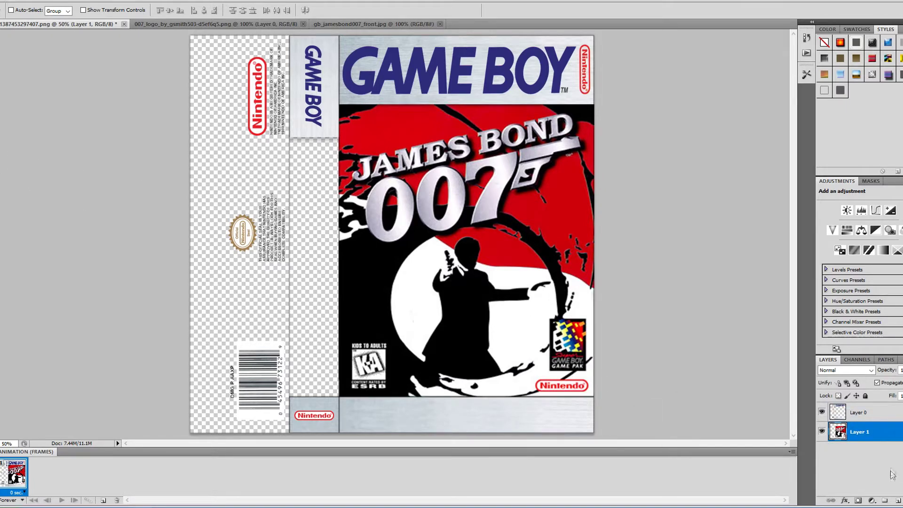
# Step: Select the empty spine area on the template layer and fill it with white on a new layer
pyautogui.click(889, 414)
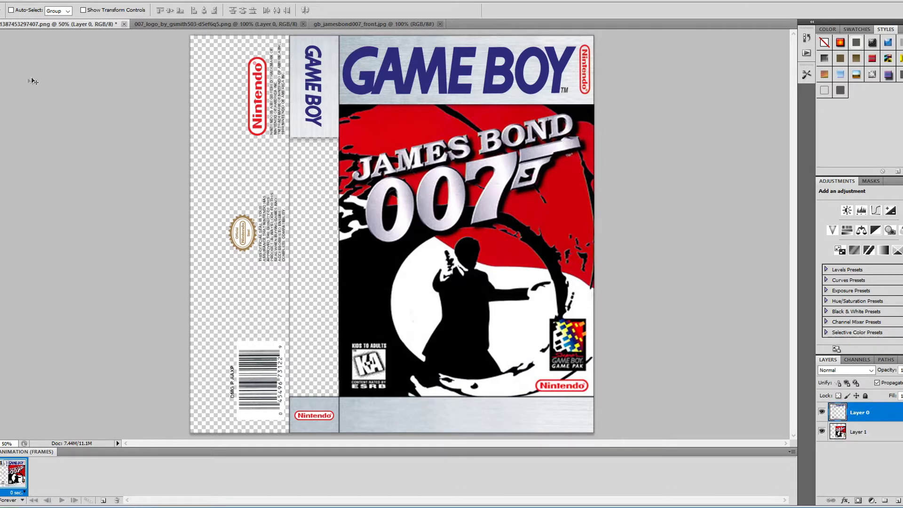
pyautogui.press('w')
pyautogui.click(308, 213)
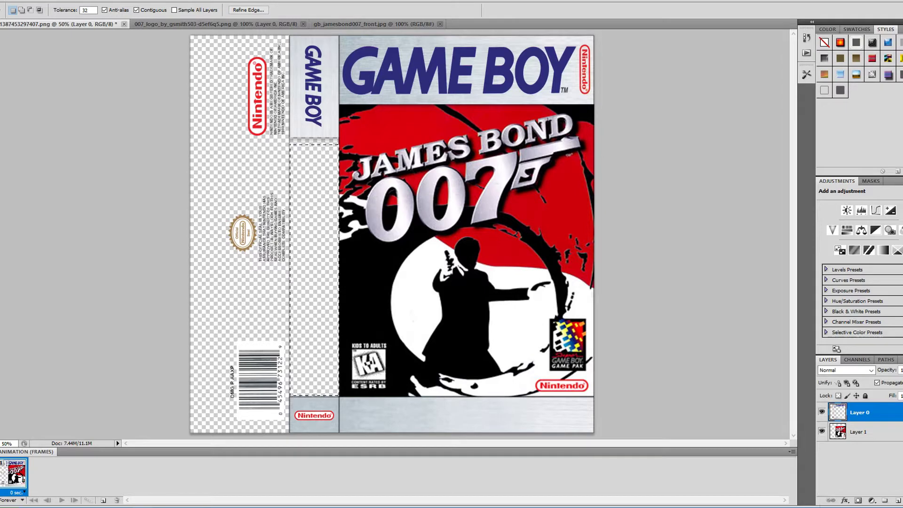
pyautogui.hotkey('ctrl', 'shift', 'alt', 'n')
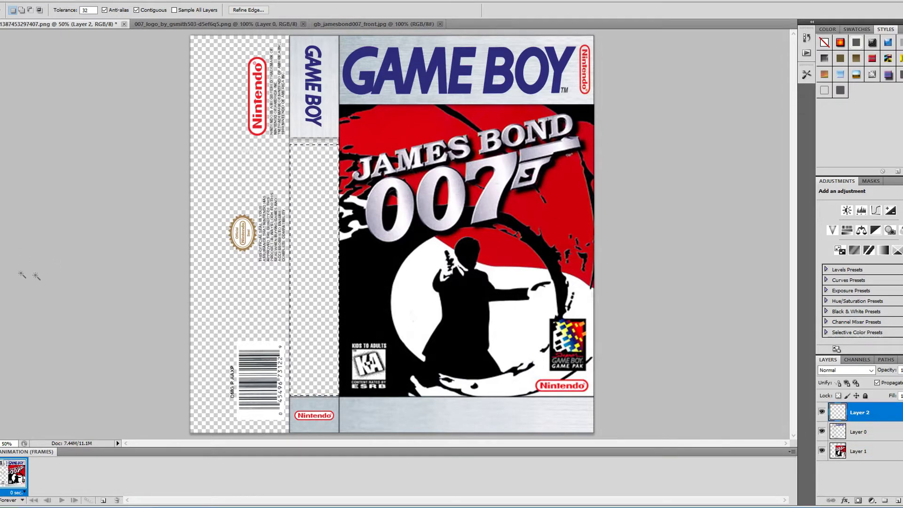
pyautogui.hotkey('ctrl', 'BackSpace')
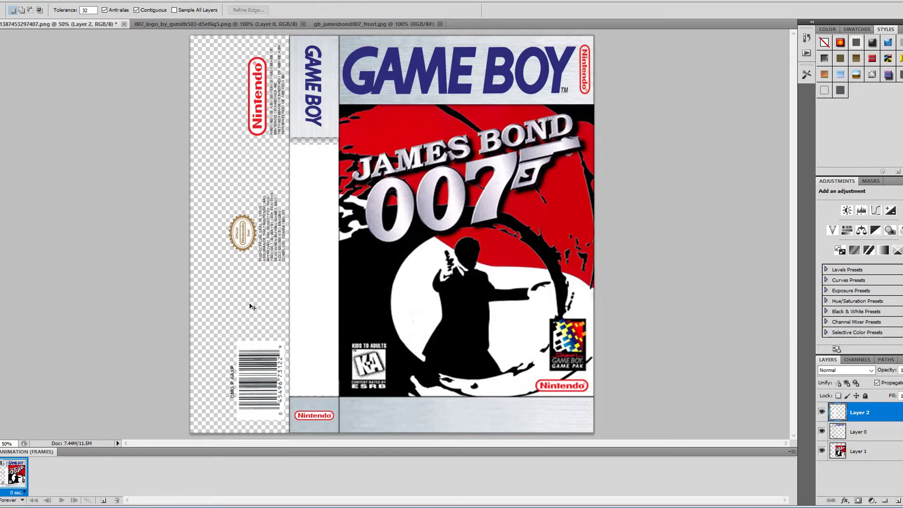
pyautogui.hotkey('ctrl', 'shift', 'i')
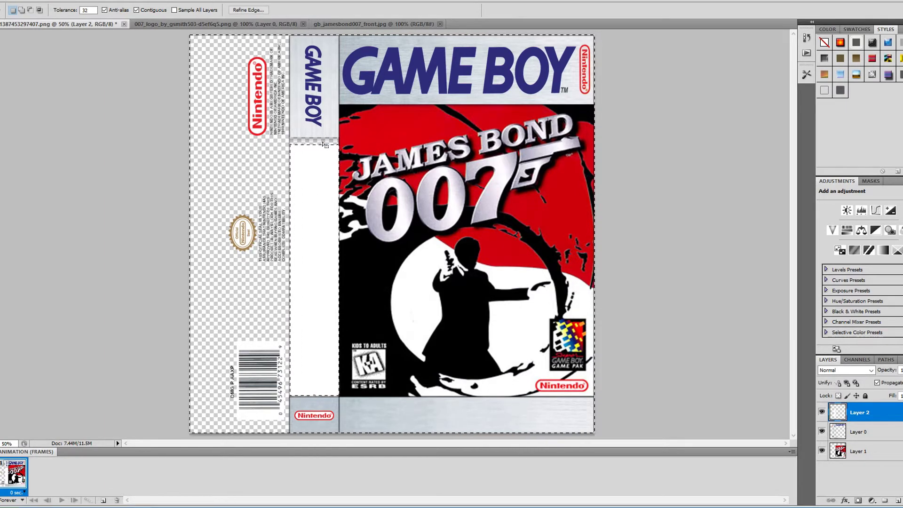
pyautogui.hotkey('ctrl', 'd')
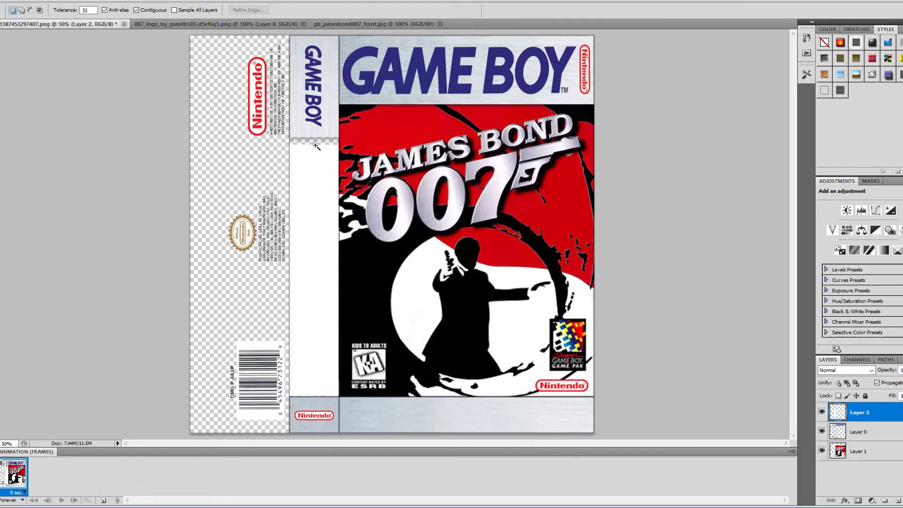
pyautogui.click(876, 434)
pyautogui.click(319, 142)
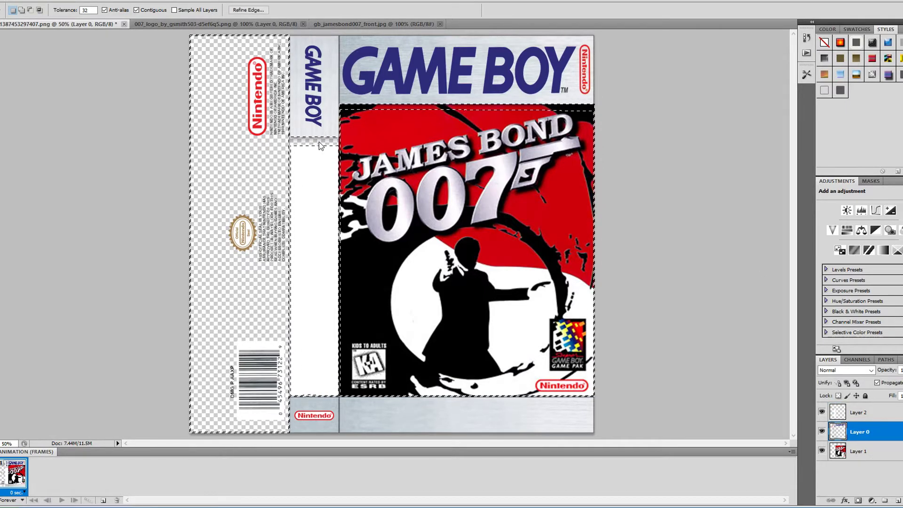
pyautogui.hotkey('ctrl', 'd')
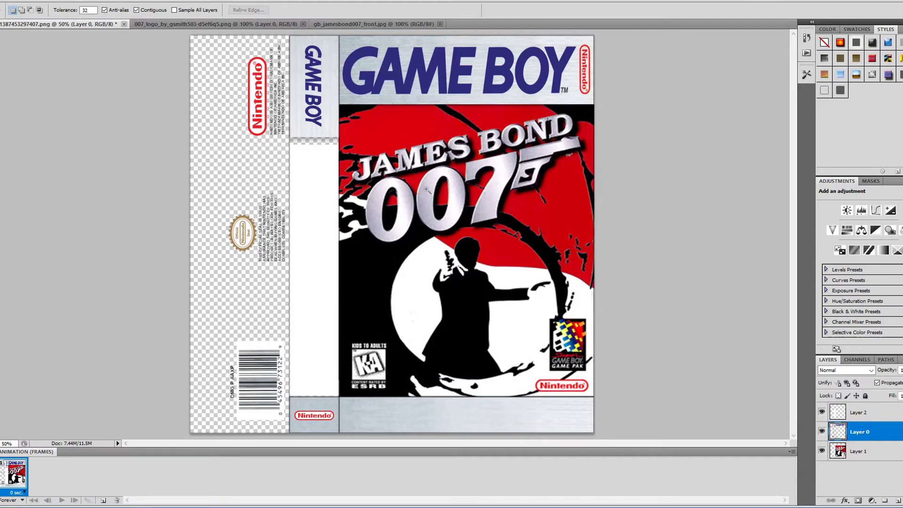
# Step: Stretch the white spine fill to about 104.75% height to close the gaps above and below, and move its layer to the bottom
pyautogui.click(860, 412)
pyautogui.hotkey('ctrl', 't')
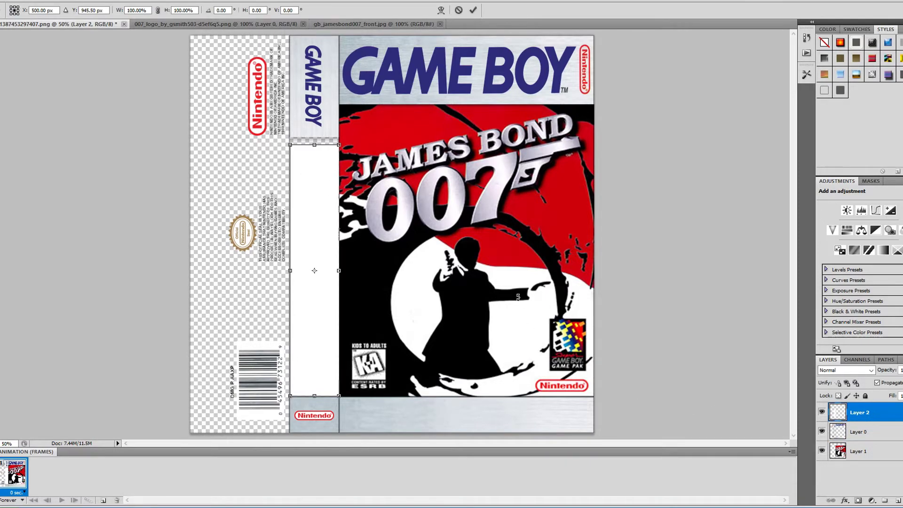
pyautogui.hotkey('ctrl', '+')
pyautogui.scroll(2, 254, 107)
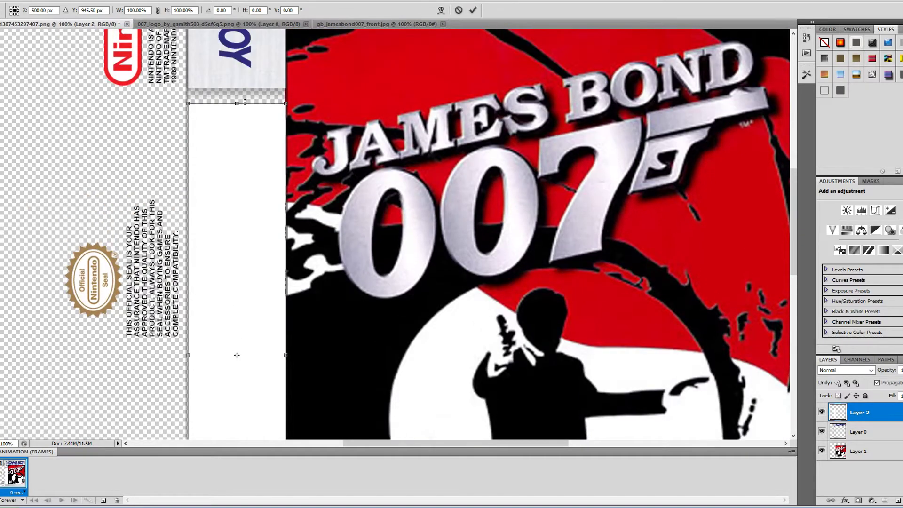
pyautogui.moveTo(237, 104); pyautogui.dragTo(237, 88)
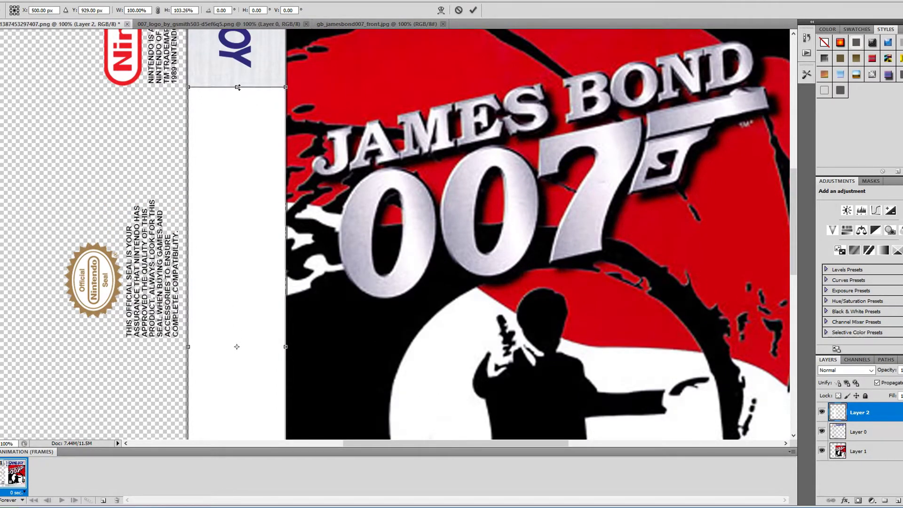
pyautogui.scroll(-5, 298, 277)
pyautogui.scroll(-5, 299, 277)
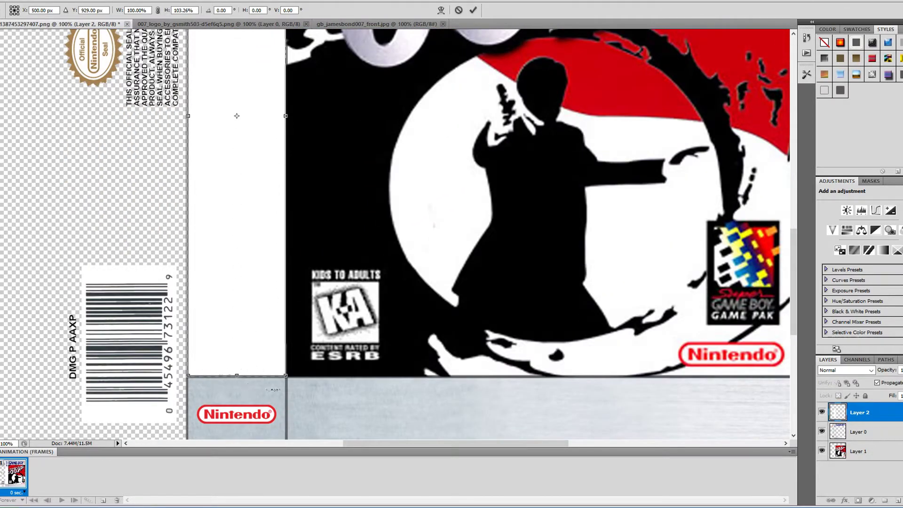
pyautogui.moveTo(237, 376); pyautogui.dragTo(237, 382)
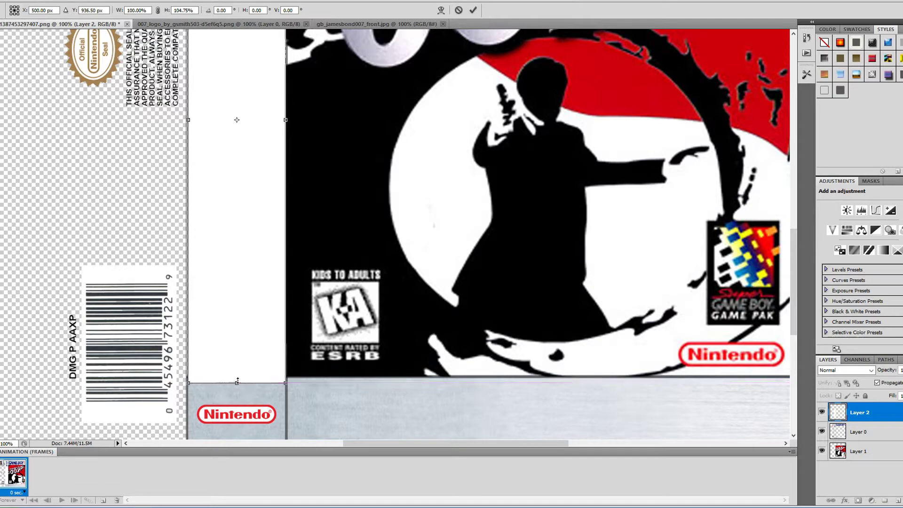
pyautogui.press('Return')
pyautogui.moveTo(889, 413); pyautogui.dragTo(894, 468)
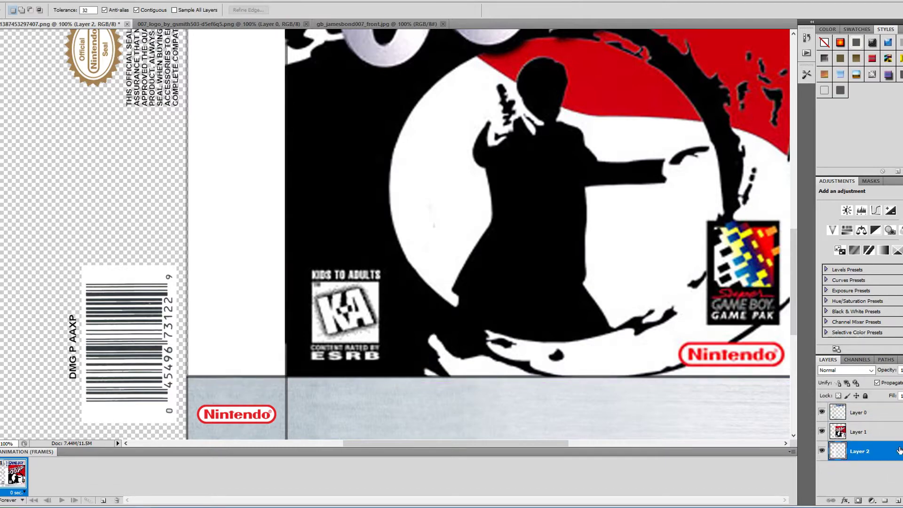
# Step: Apply a linear Gradient Overlay running from red to white to the spine fill layer
pyautogui.doubleClick(900, 451)
pyautogui.moveTo(166, 201); pyautogui.dragTo(628, 116)
pyautogui.click(522, 252)
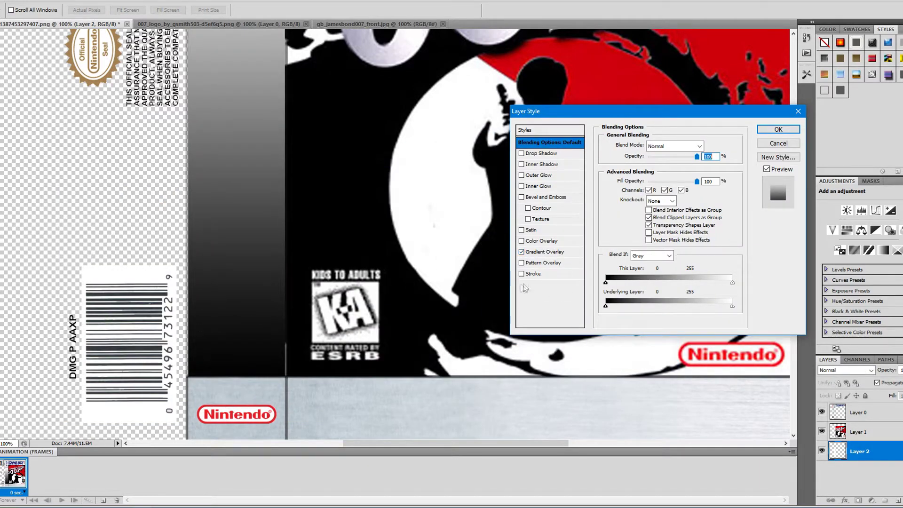
pyautogui.click(547, 252)
pyautogui.click(666, 166)
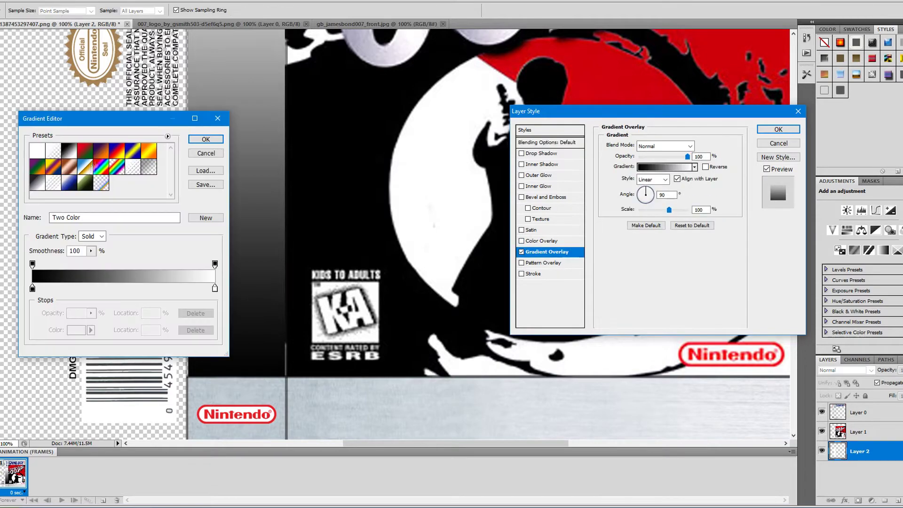
pyautogui.click(33, 288)
pyautogui.click(206, 140)
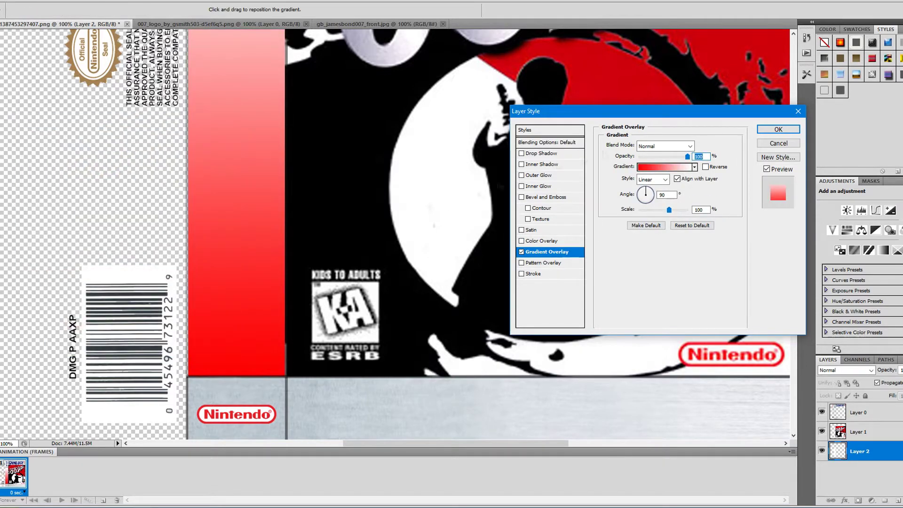
pyautogui.press('Return')
# Step: Try the Radial style on the spine's Gradient Overlay, then set the style to Reflected with a scale of 150%
pyautogui.hotkey('ctrl', '-')
pyautogui.scroll(3, 424, 236)
pyautogui.doubleClick(885, 451)
pyautogui.click(547, 252)
pyautogui.click(664, 179)
pyautogui.click(654, 198)
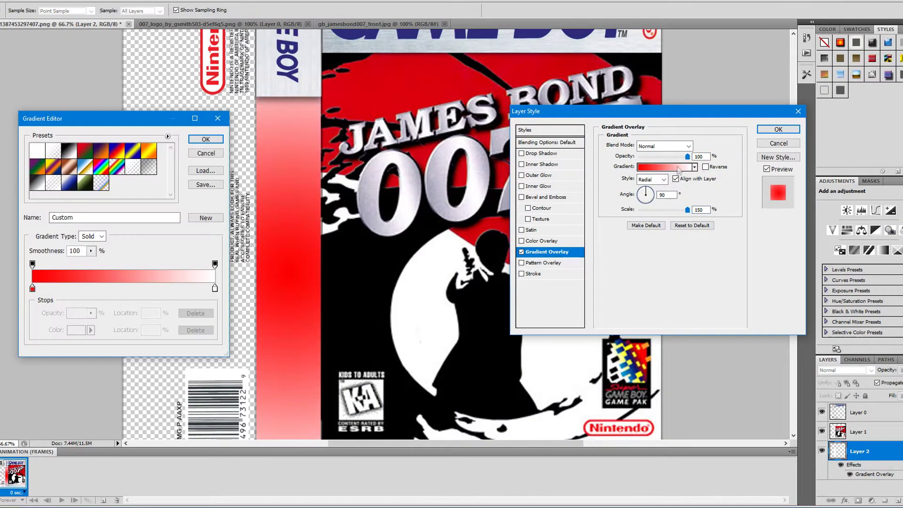
pyautogui.click(653, 179)
pyautogui.click(654, 179)
pyautogui.click(654, 180)
pyautogui.click(654, 212)
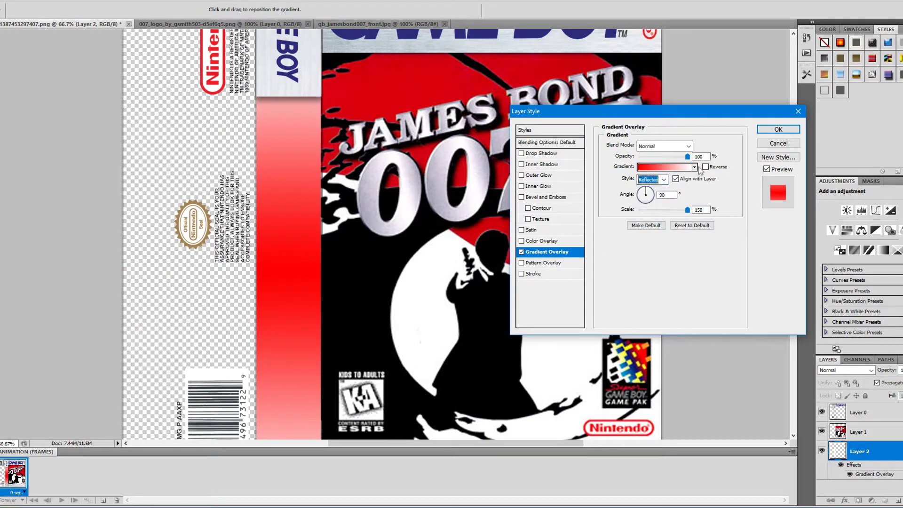
# Step: Recolour the spine's Gradient Overlay to run from bright red to dark red and apply the layer style
pyautogui.click(665, 167)
pyautogui.click(215, 288)
pyautogui.click(288, 273)
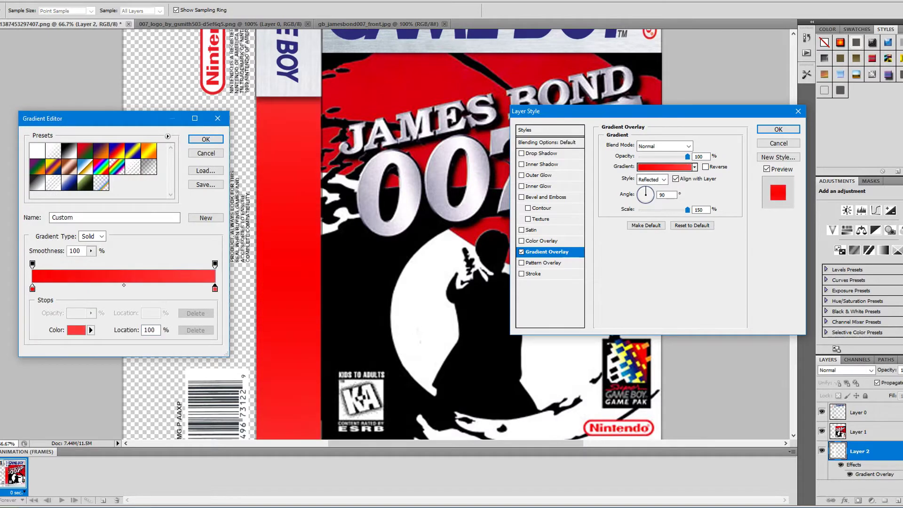
pyautogui.click(32, 288)
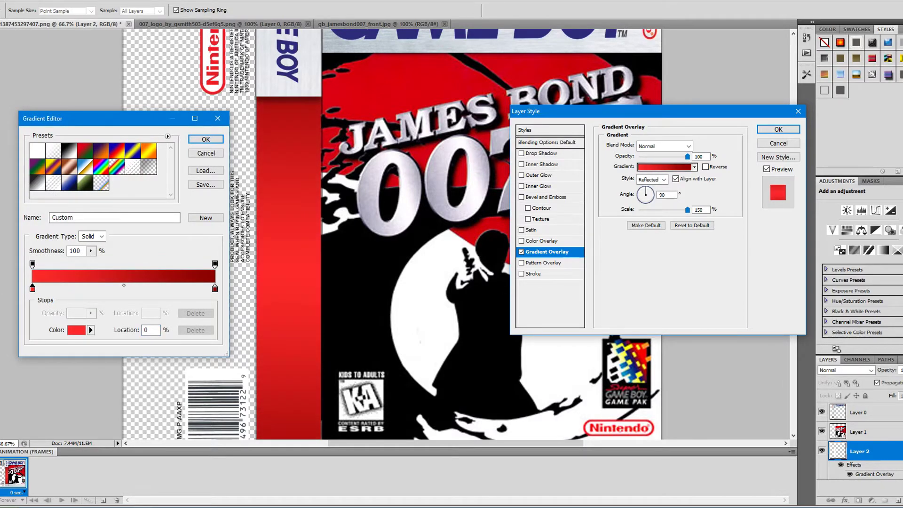
pyautogui.press('Return')
pyautogui.hotkey('ctrl', '-')
pyautogui.press('Return')
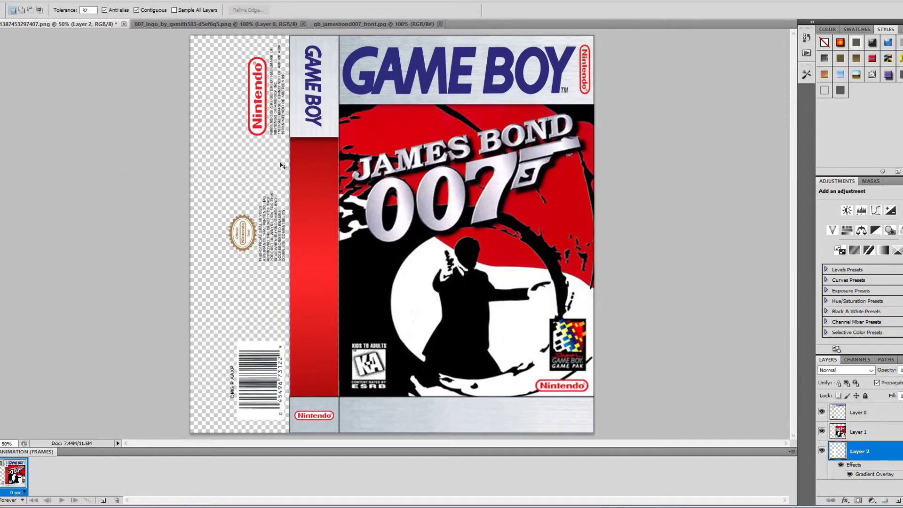
# Step: Copy the 007 logo from its own document onto the cover, rotate it 90° clockwise and position it on the red spine
pyautogui.click(252, 25)
pyautogui.press('v')
pyautogui.moveTo(377, 233); pyautogui.dragTo(315, 260)
pyautogui.hotkey('ctrl', 't')
pyautogui.rightClick(317, 236)
pyautogui.click(352, 347)
pyautogui.press('Return')
pyautogui.moveTo(329, 301); pyautogui.dragTo(329, 314)
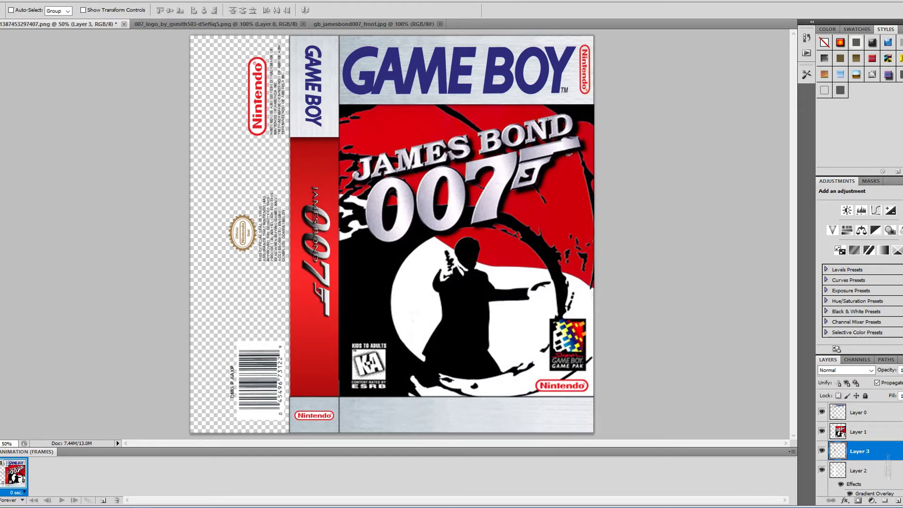
# Step: Add a new layer beneath the template layer and fill a full-height rectangular selection over the back flap with white
pyautogui.hotkey('alt', '[')
pyautogui.press('w')
pyautogui.hotkey('alt', '.')
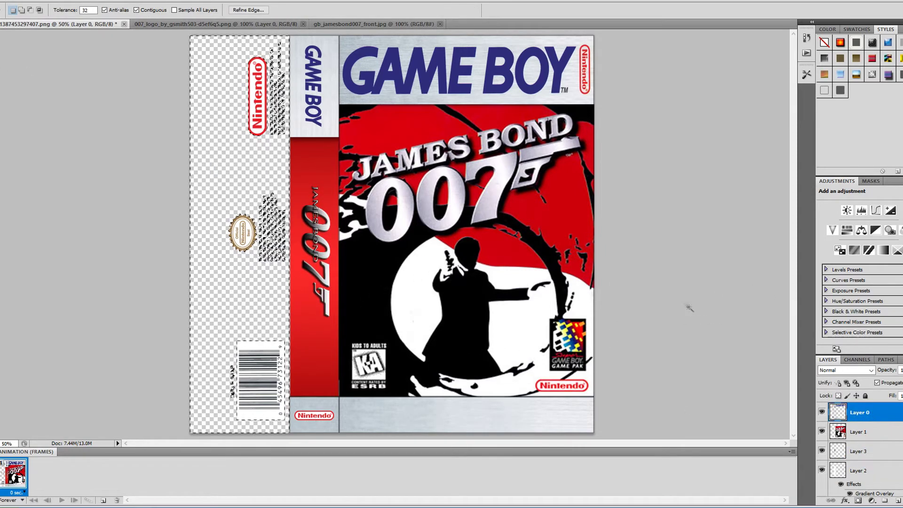
pyautogui.keyDown('ctrl'); pyautogui.click(897, 501); pyautogui.keyUp('ctrl')
pyautogui.press('m')
pyautogui.moveTo(190, 35); pyautogui.dragTo(294, 433)
pyautogui.hotkey('ctrl', 'BackSpace')
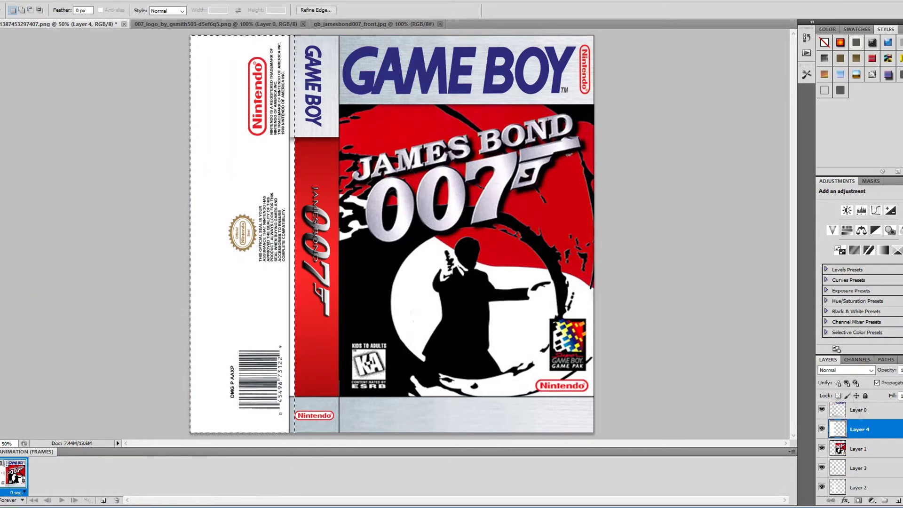
# Step: Paste the spine's red gradient layer style onto the back flap layer, deselect, and move the 007 logo layer above the front artwork
pyautogui.rightClick(880, 429)
pyautogui.click(860, 375)
pyautogui.hotkey('ctrl', 'd')
pyautogui.moveTo(861, 490); pyautogui.dragTo(871, 449)
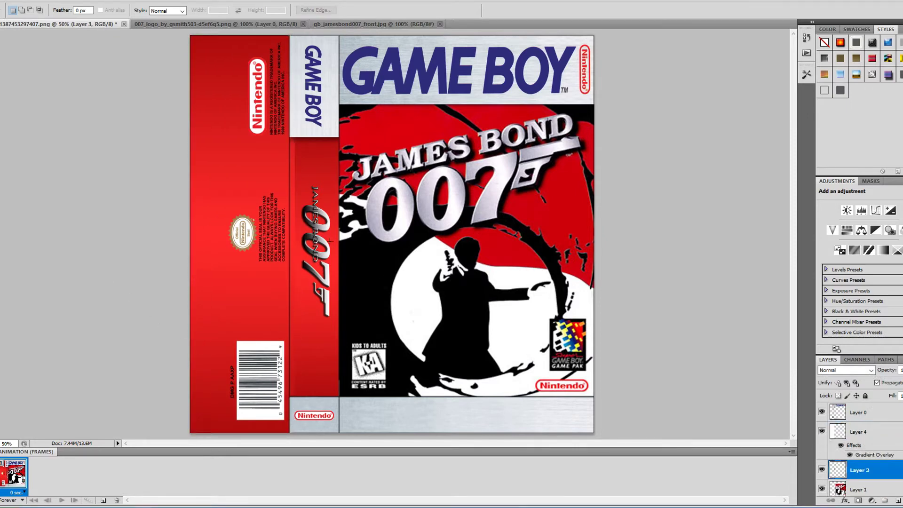
# Step: Narrow the back flap fill on Layer 4 to 95.26% width so it ends at the edge of the spine
pyautogui.press('e')
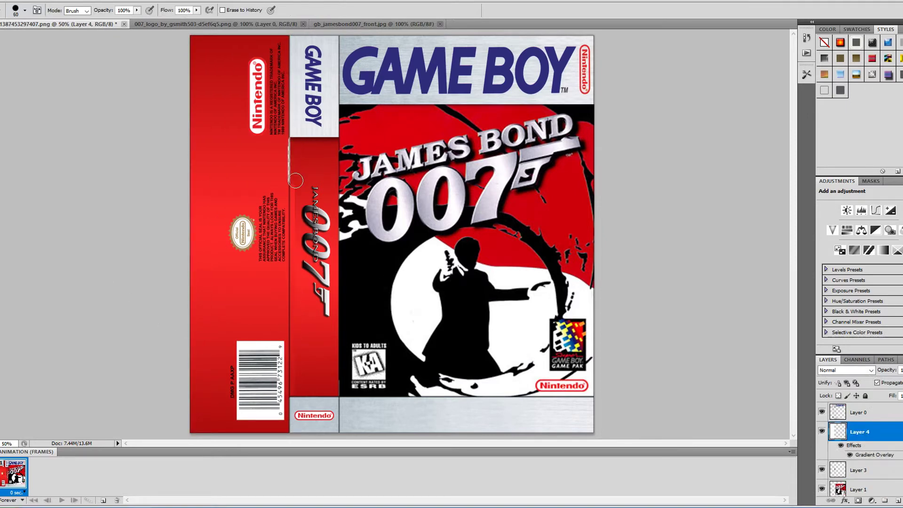
pyautogui.moveTo(884, 473)
pyautogui.mouseDown()
pyautogui.moveTo(885, 431)
pyautogui.moveTo(888, 472)
pyautogui.mouseUp()
pyautogui.click(891, 433)
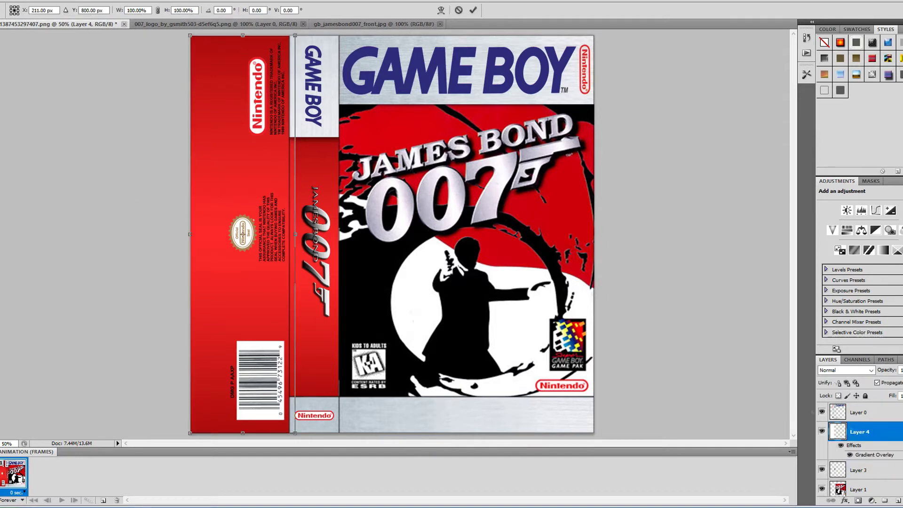
pyautogui.hotkey('ctrl', 't')
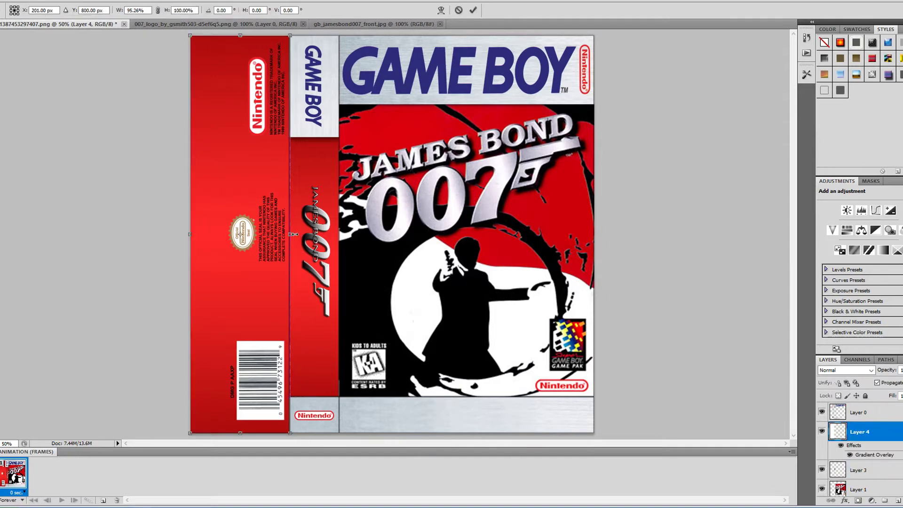
pyautogui.press('Return')
# Step: Check the cover's pixel dimensions, document size in centimetres and resolution in Image Size, keeping the settings as they are
pyautogui.hotkey('ctrl', '-')
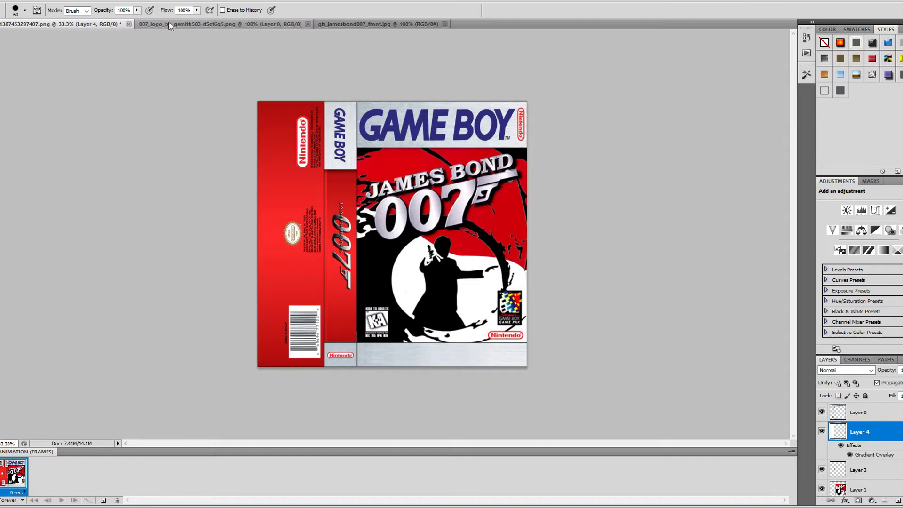
pyautogui.click(9, 1)
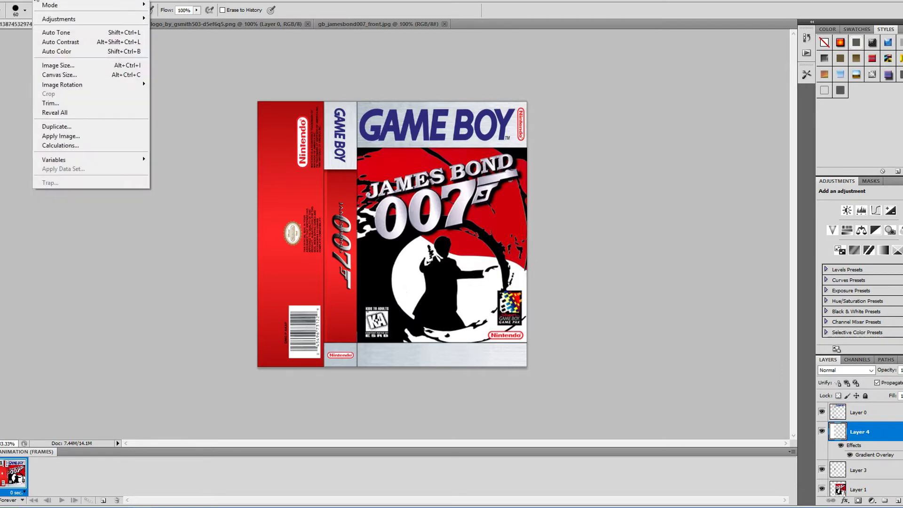
pyautogui.moveTo(40, 1)
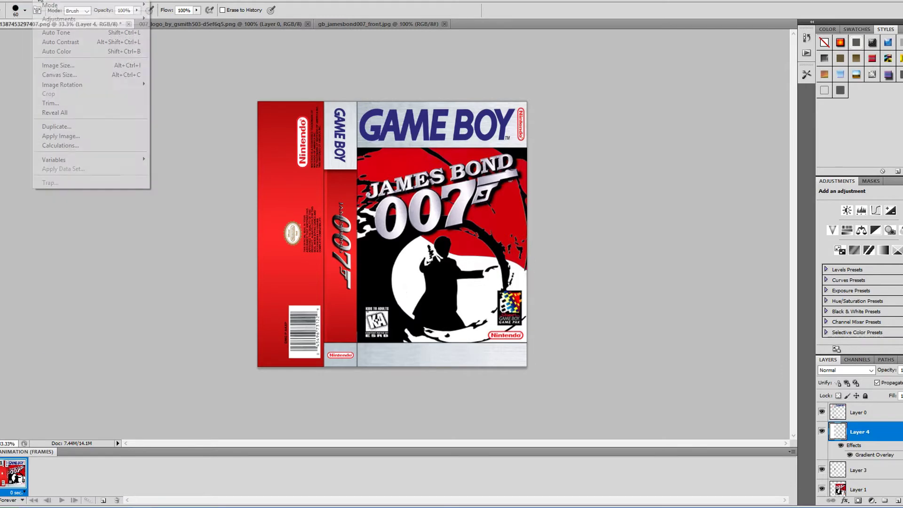
pyautogui.click(92, 67)
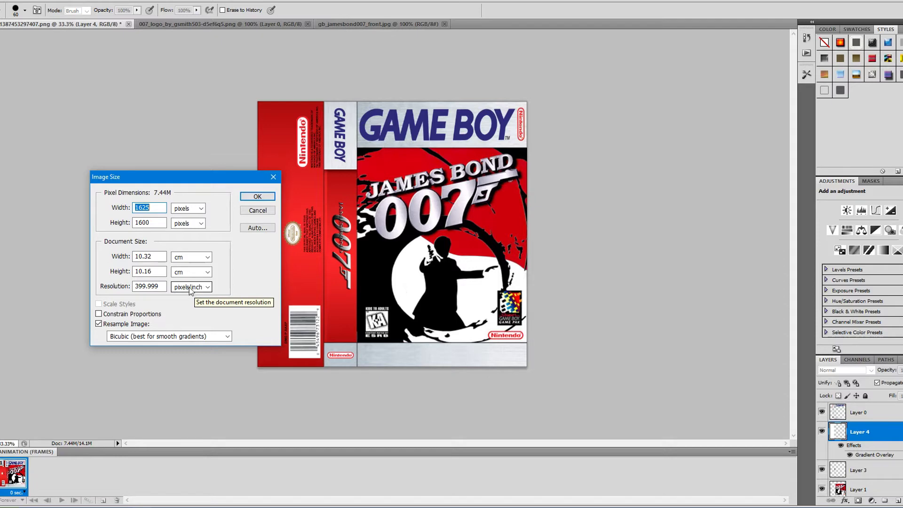
pyautogui.click(258, 197)
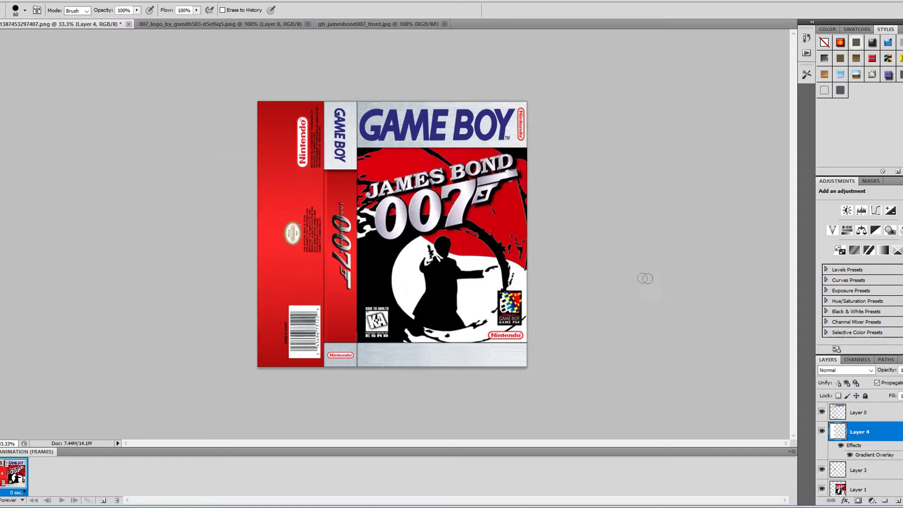